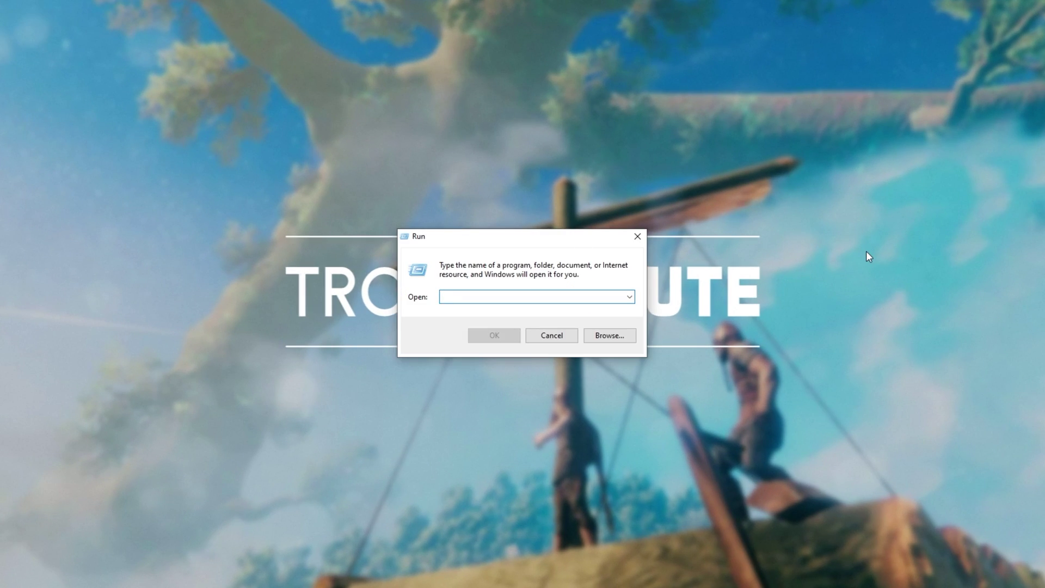
Open the %userprofile%\appdata\LocalLow folder from the Run dialog.
text(%)
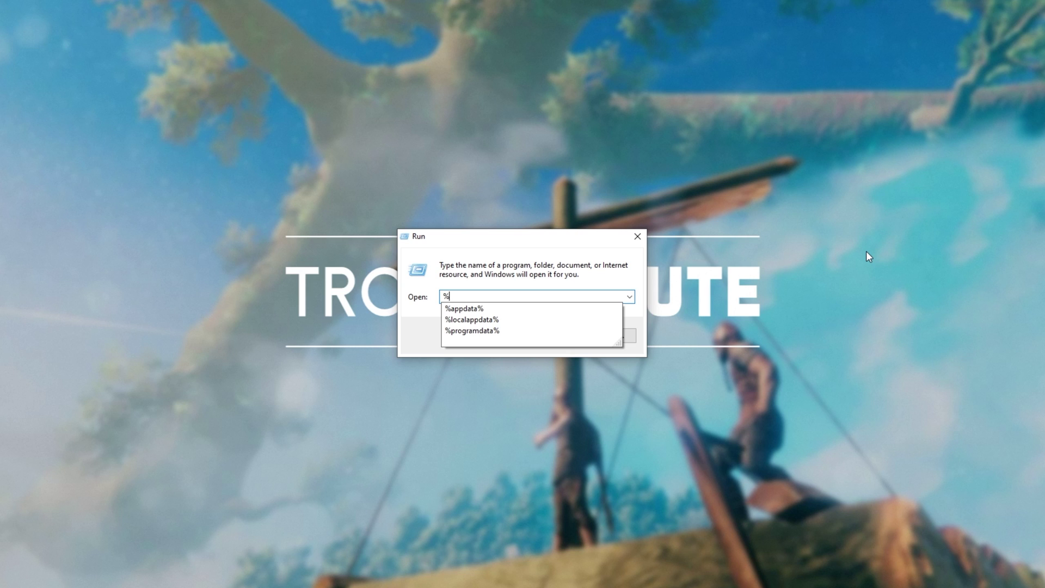
text(userprofile%)
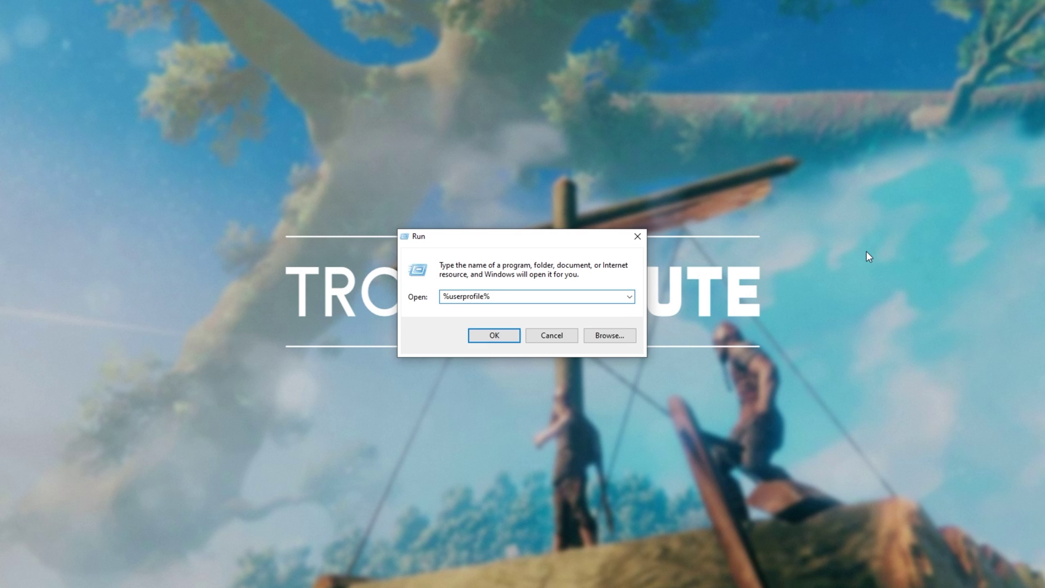
text(\appdata\)
key(Down)
key(Down)
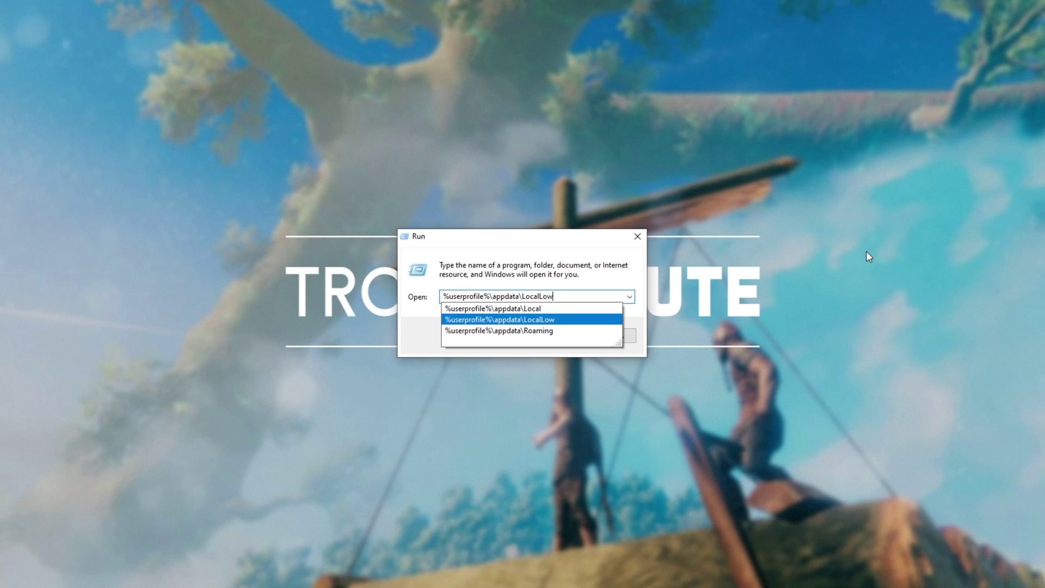
key(Return)
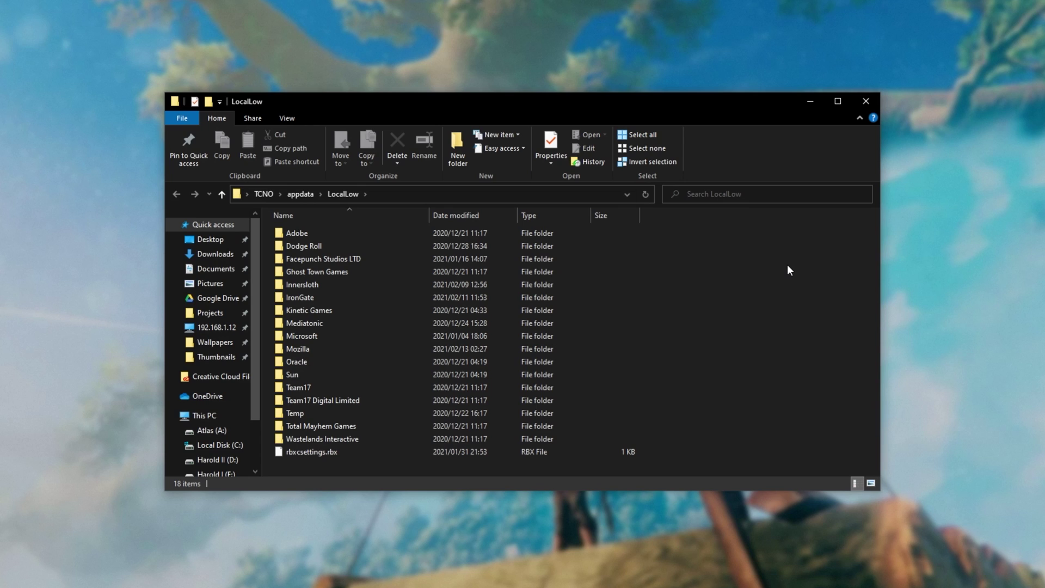
Browse into IronGate\Valheim\worlds and select all its files.
double_click(393, 299)
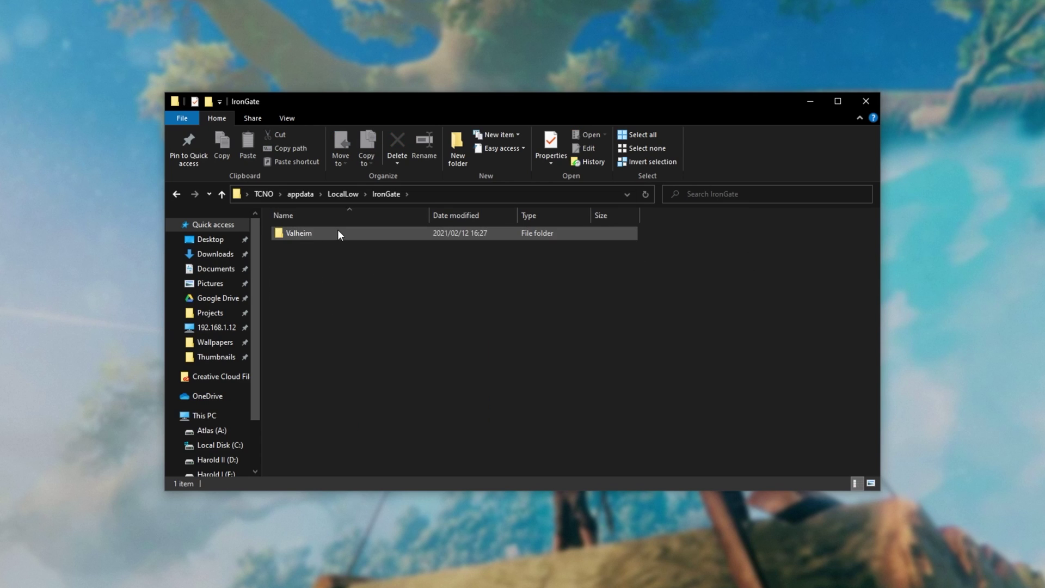
double_click(338, 233)
double_click(332, 246)
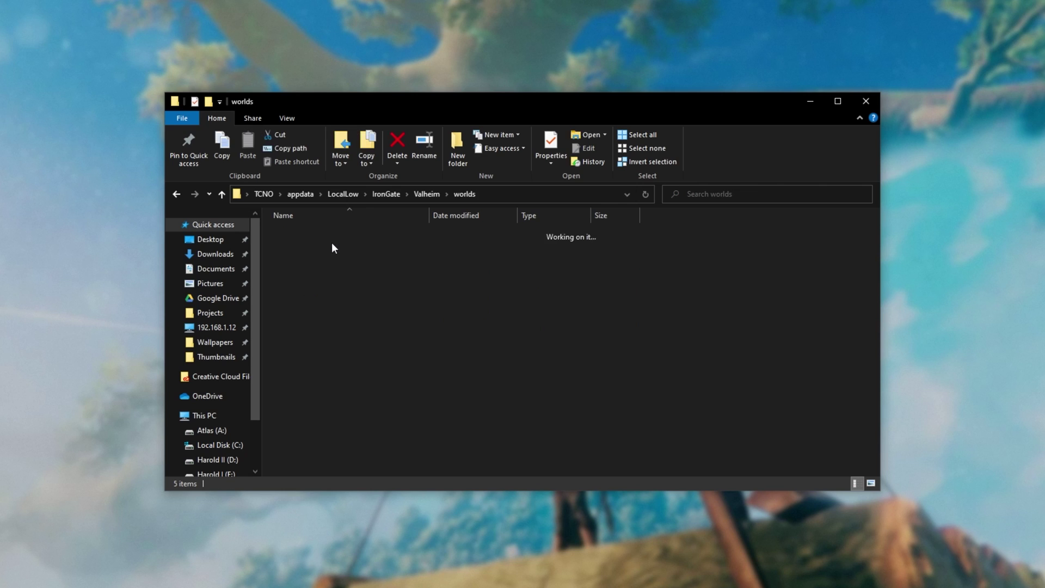
key(ctrl+a)
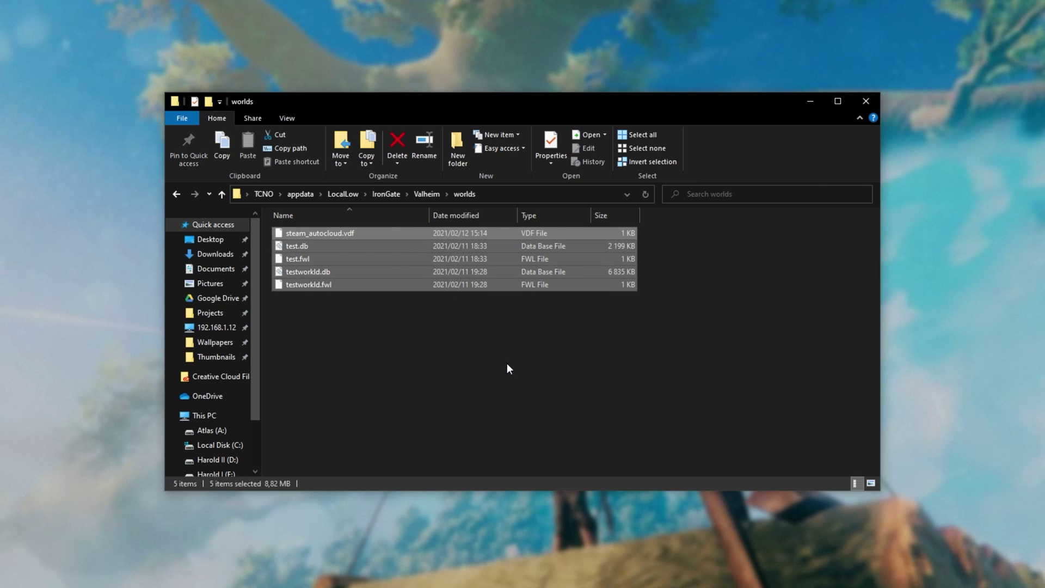
Check the two character files in the characters folder, then return to worlds.
key(BackSpace)
double_click(330, 233)
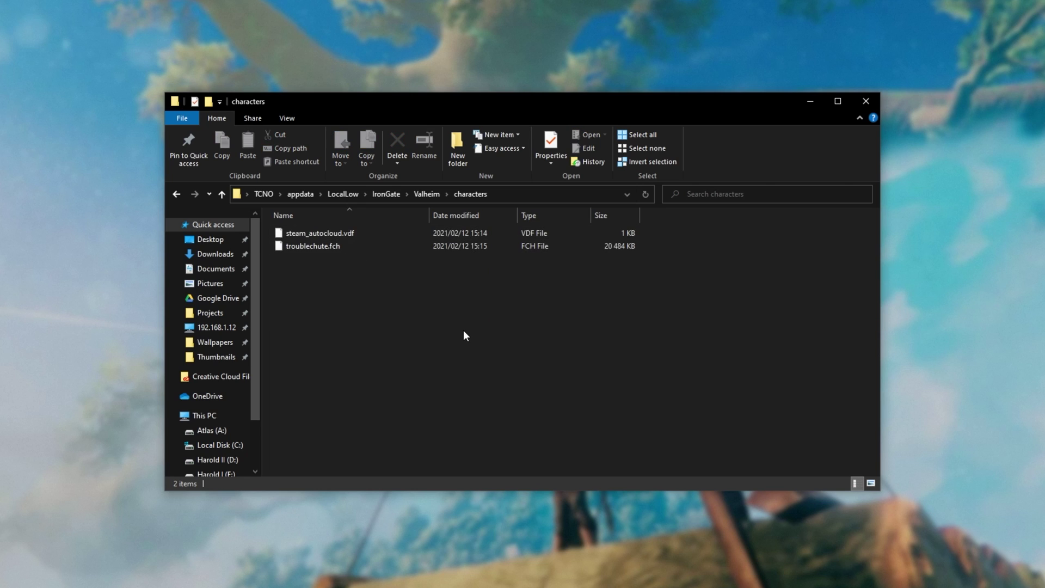
key(ctrl+a)
click(471, 353)
key(BackSpace)
double_click(337, 246)
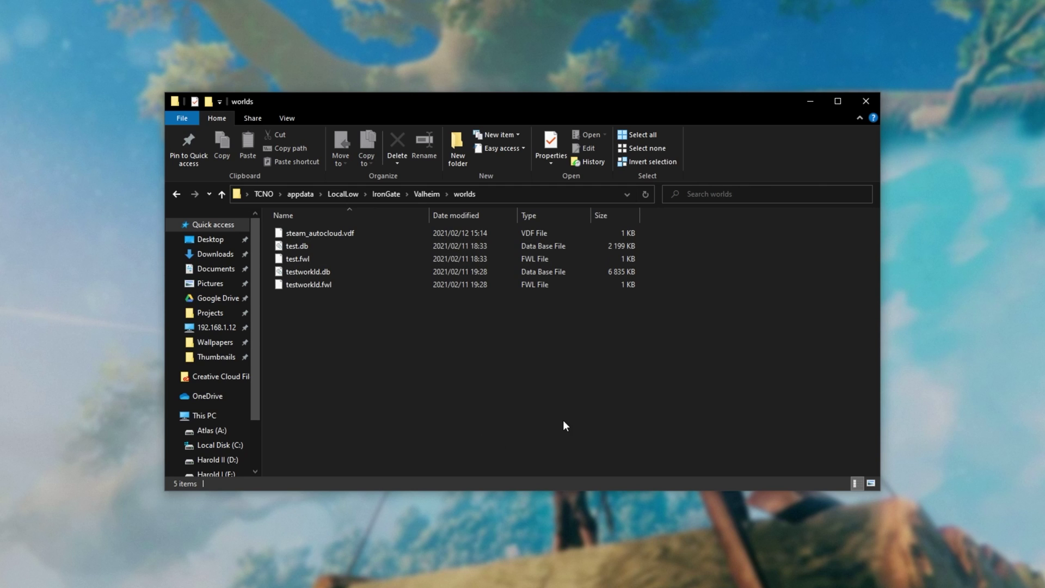
Select all five world files, including the test and testworld saves.
drag(625, 362, 506, 229)
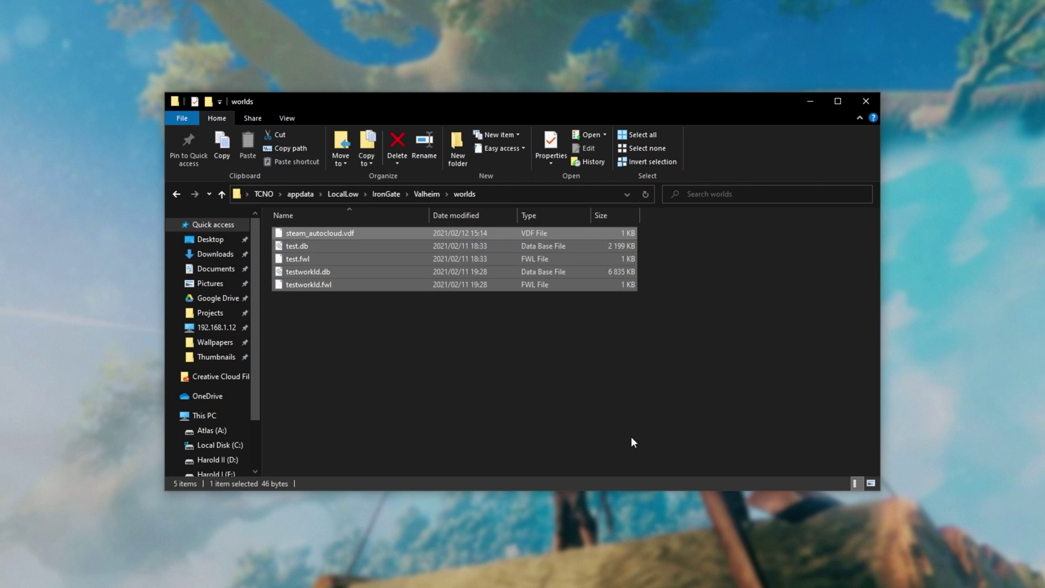
click(630, 436)
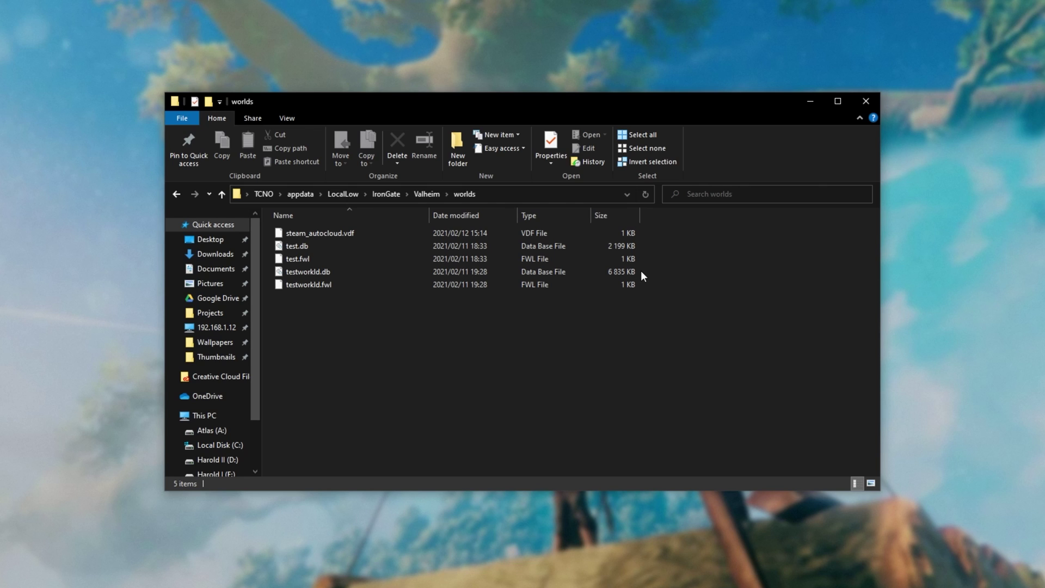
drag(643, 337, 566, 227)
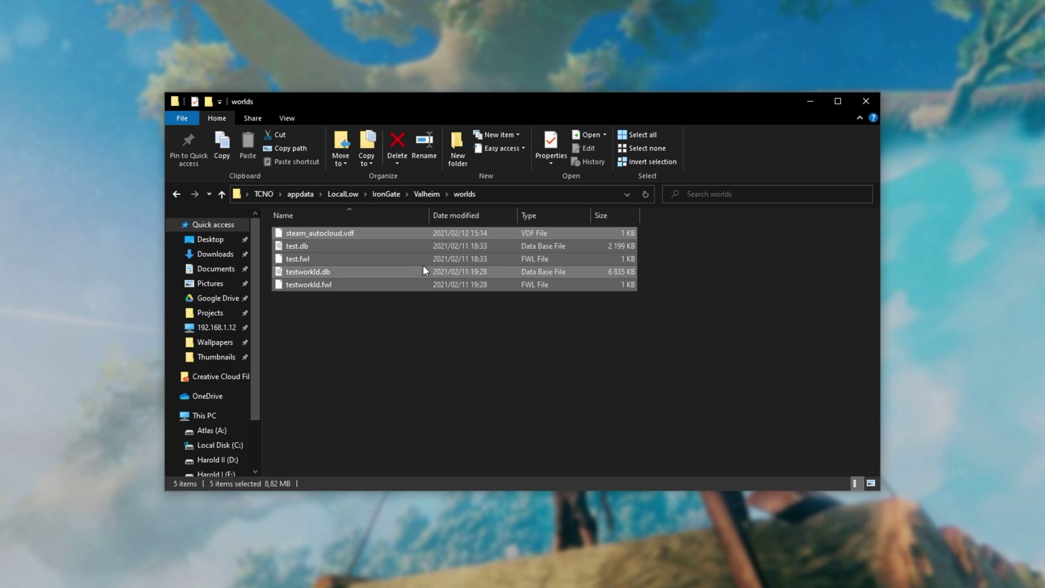
Turn on file name extensions and open Run me for server.bat in Notepad.
key(alt+Tab)
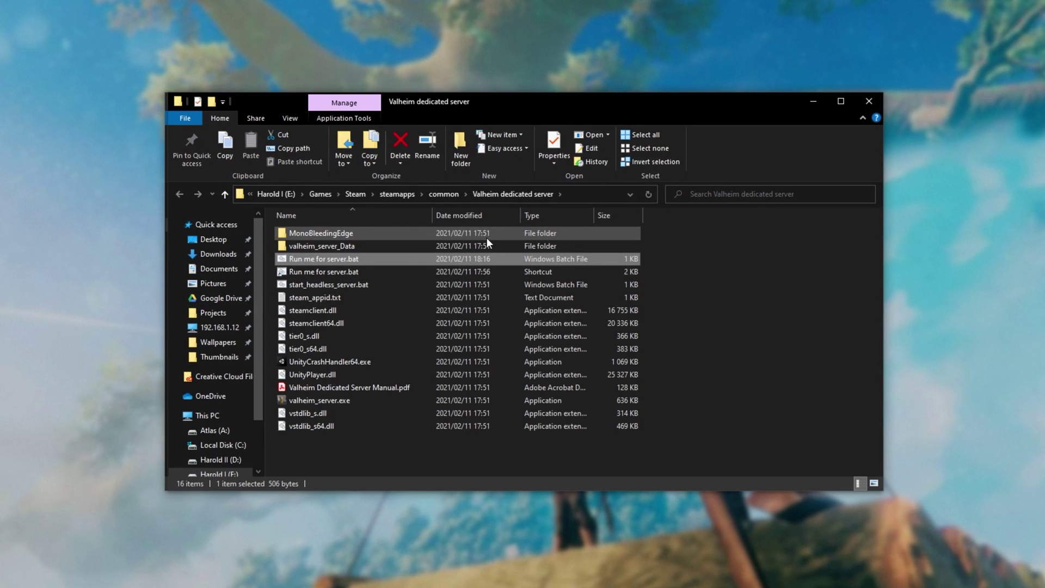
key(alt+v)
key(h)
key(f)
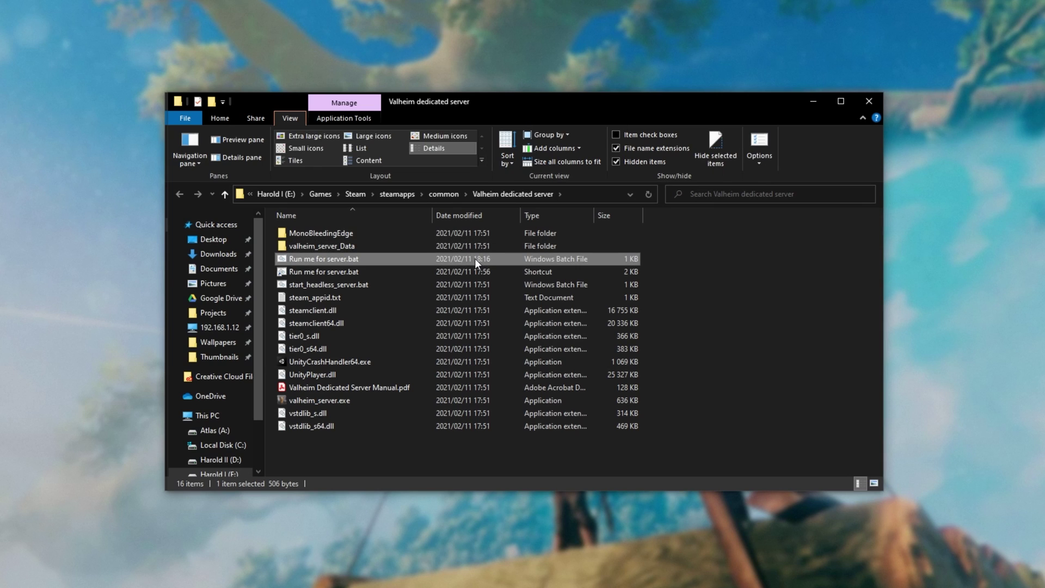
right_click(371, 257)
click(420, 276)
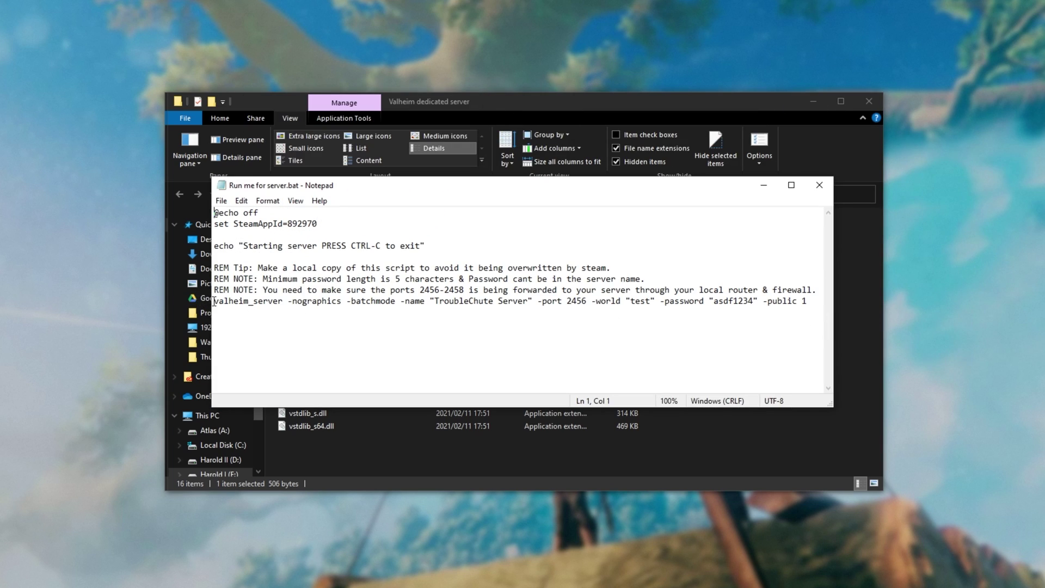
Highlight the -world "test" value in the valheim_server command, then return to the server folder.
drag(214, 301, 810, 303)
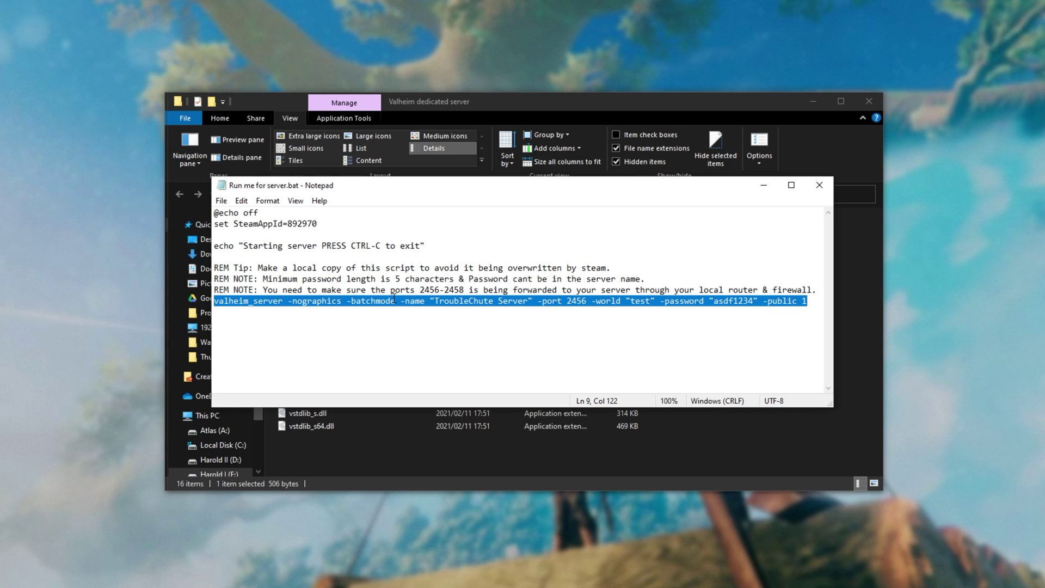
drag(592, 301, 655, 301)
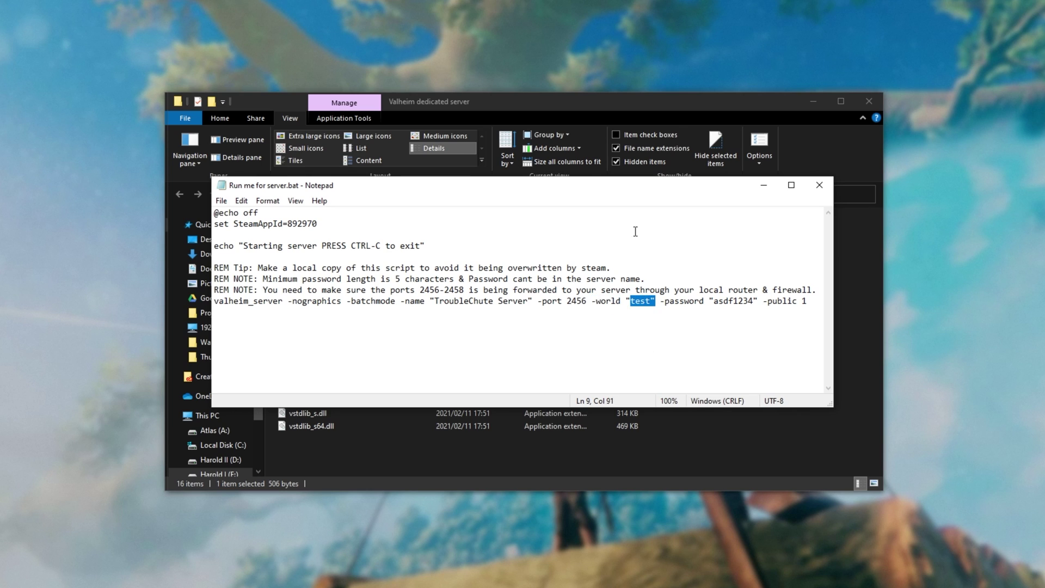
click(810, 103)
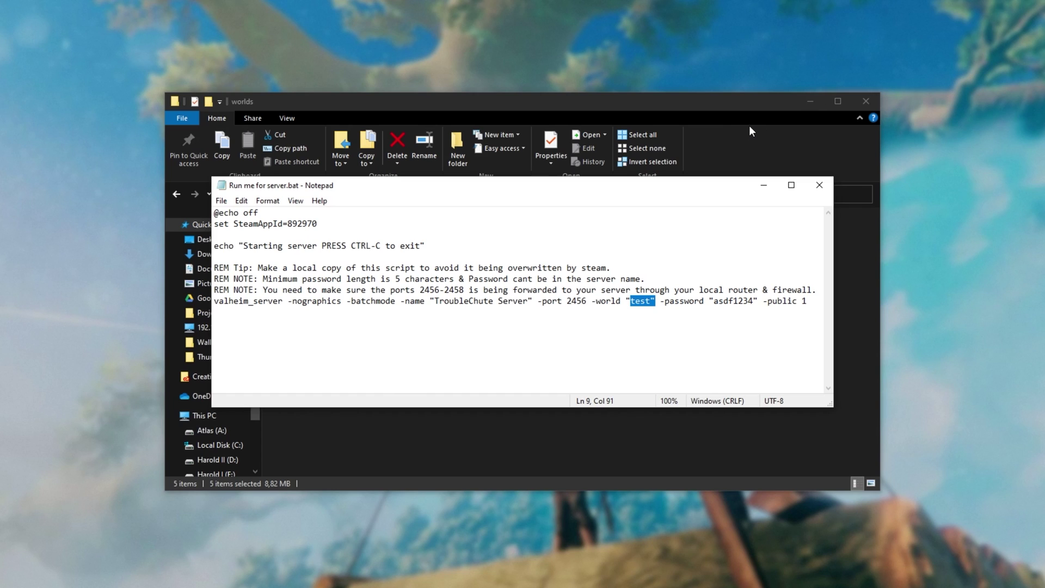
In the worlds folder, copy the testworkld.db file name through rename.
click(750, 131)
drag(493, 353, 456, 256)
click(455, 376)
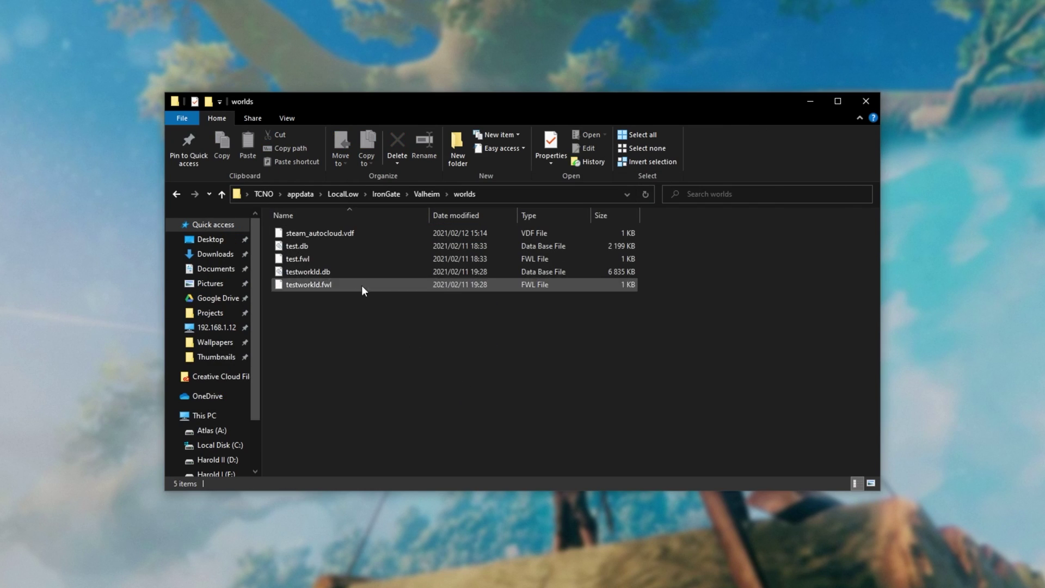
click(327, 247)
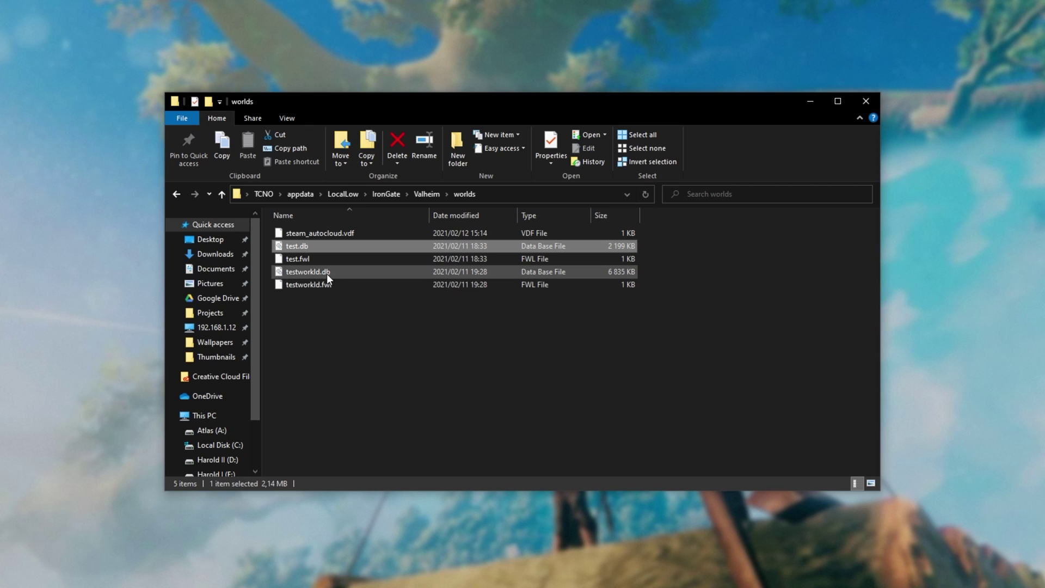
click(327, 272)
click(331, 273)
key(ctrl+c)
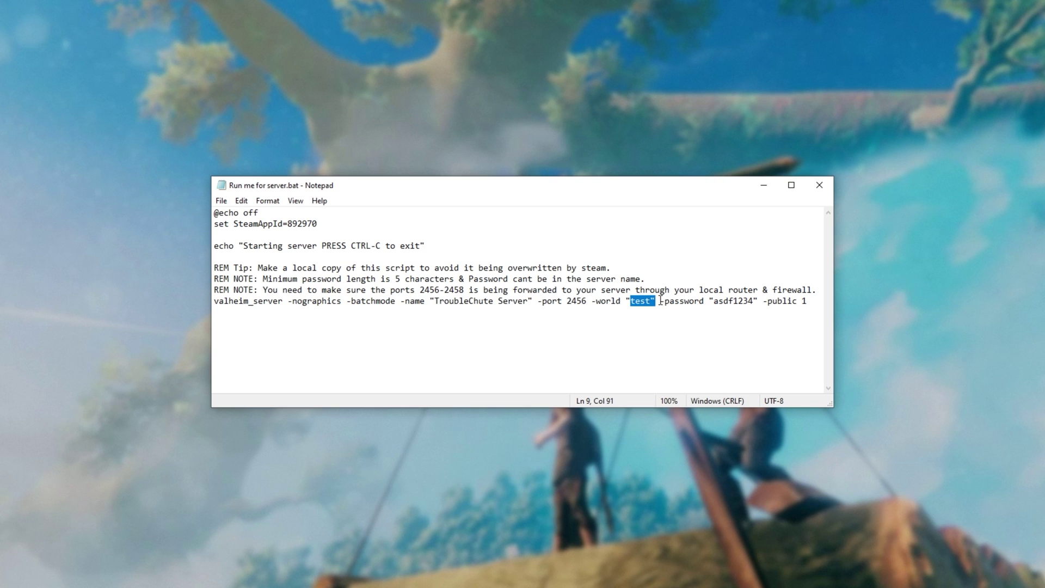
Replace the world name test with testworkld in the start script.
click(652, 301)
drag(653, 301, 631, 301)
key(ctrl+v)
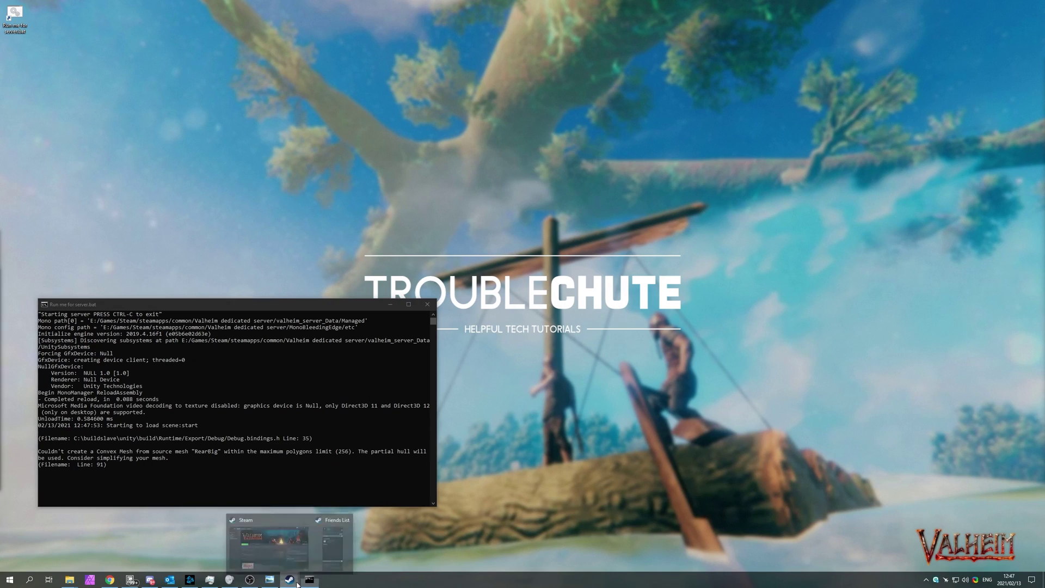
click(297, 584)
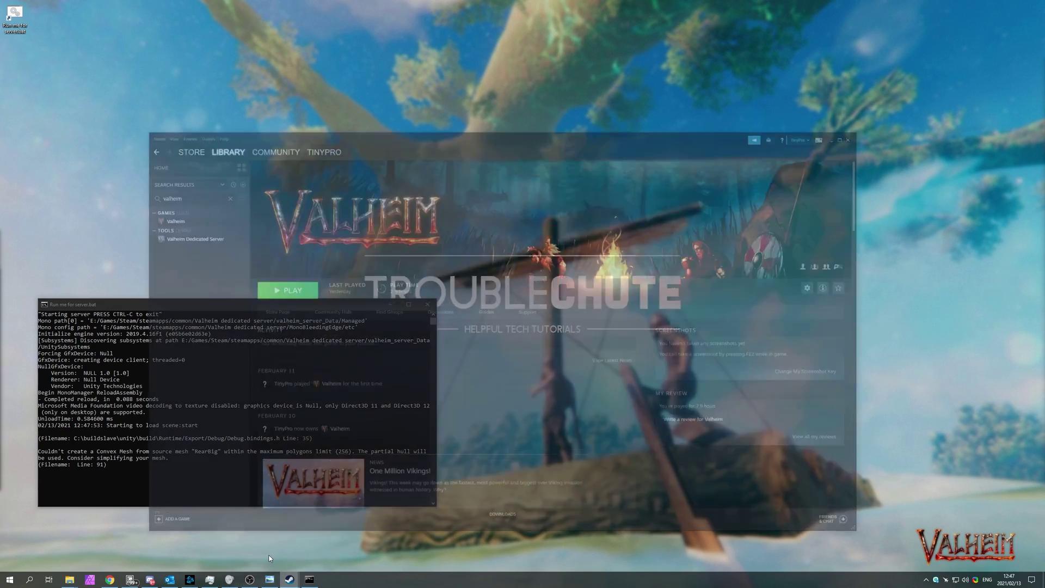
click(158, 80)
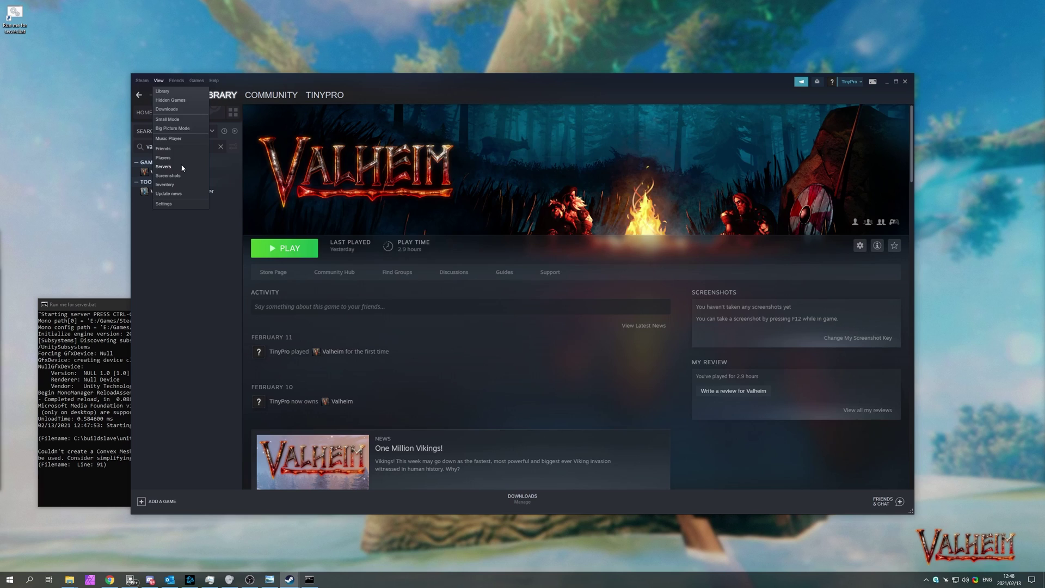
click(163, 167)
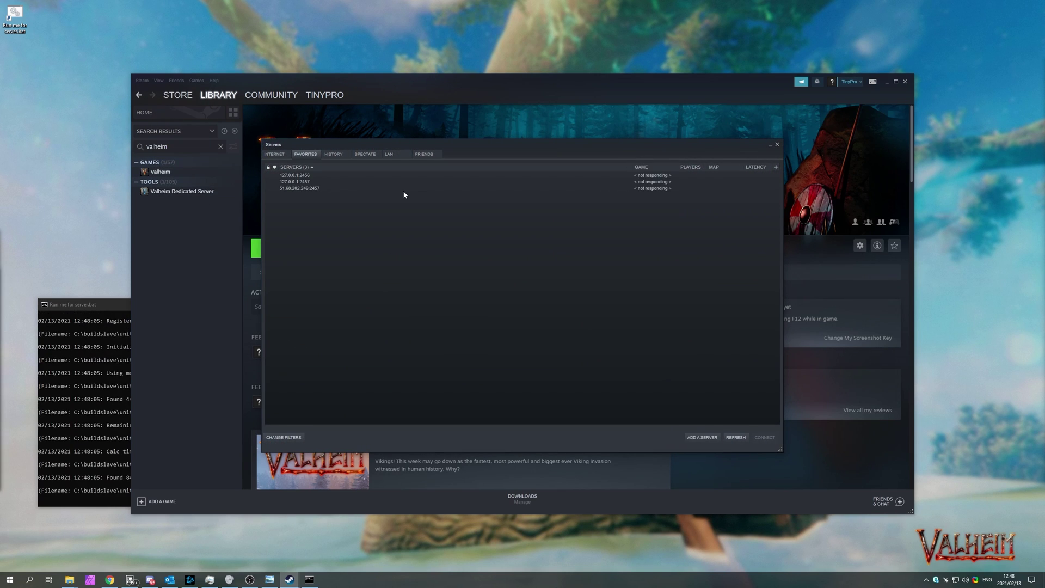
click(733, 437)
double_click(315, 175)
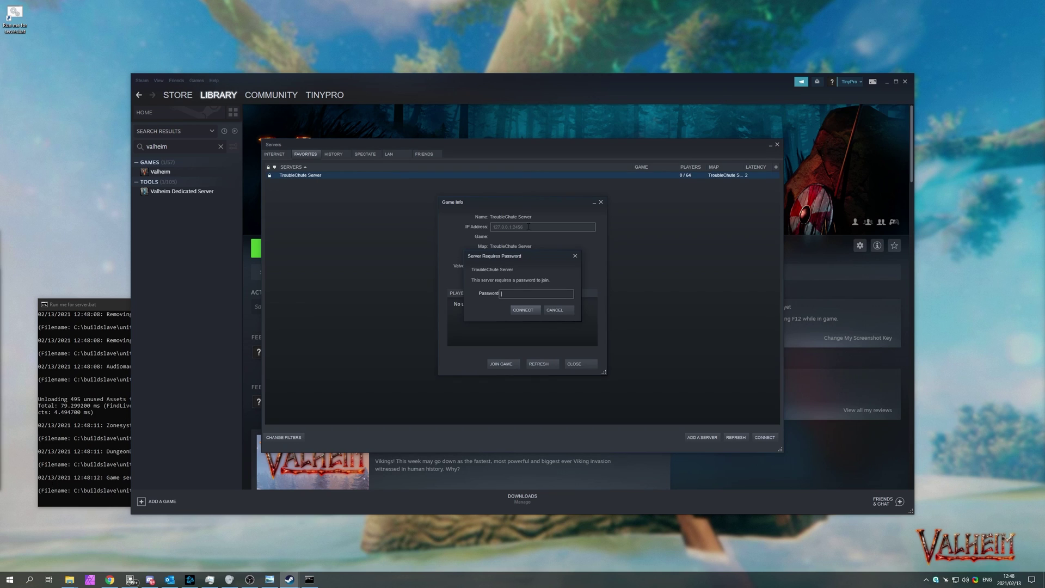
Move the server console aside and submit the server password to connect.
click(126, 304)
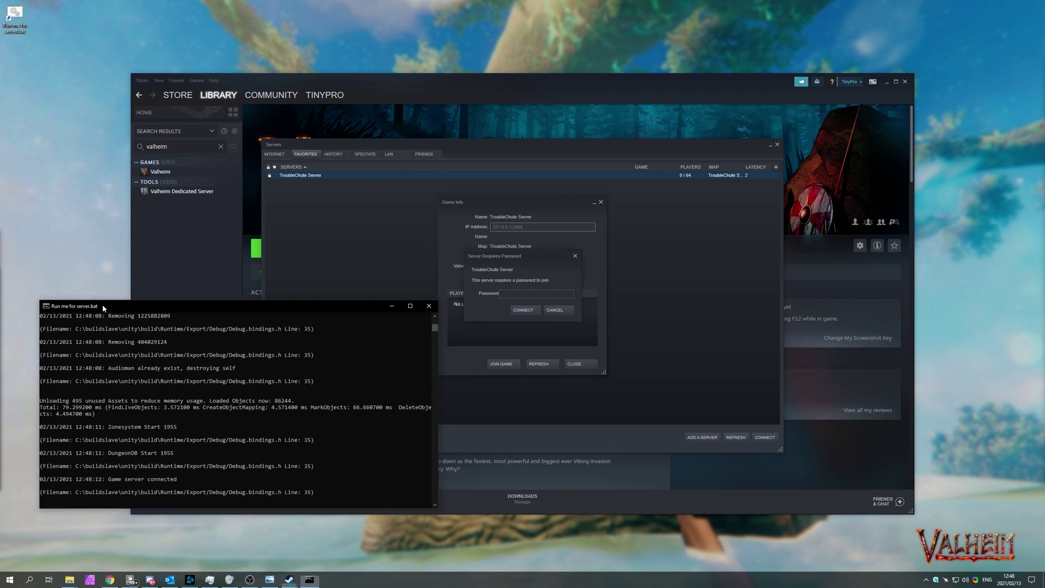
drag(126, 305, 148, 293)
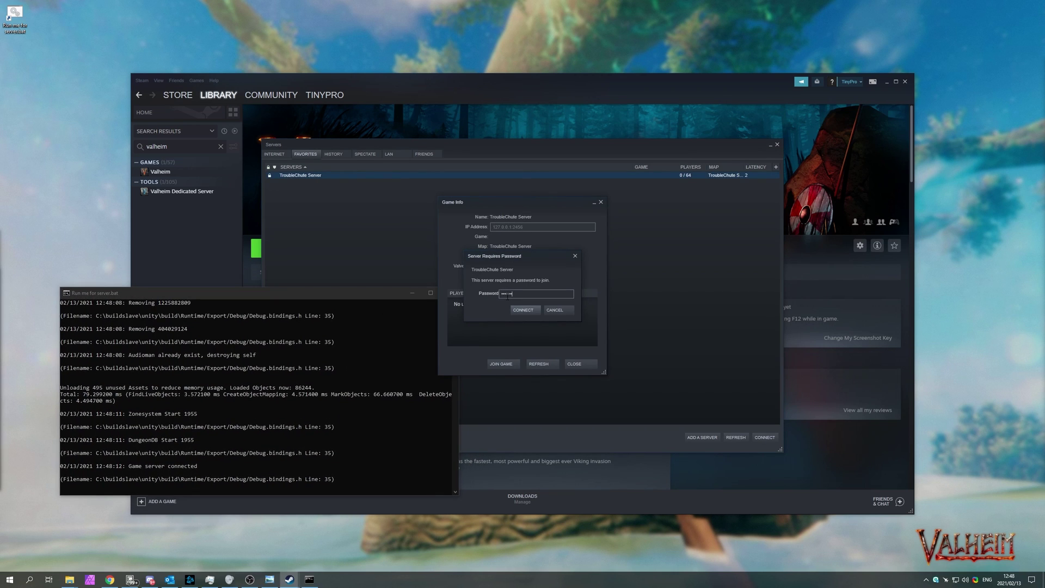
key(Return)
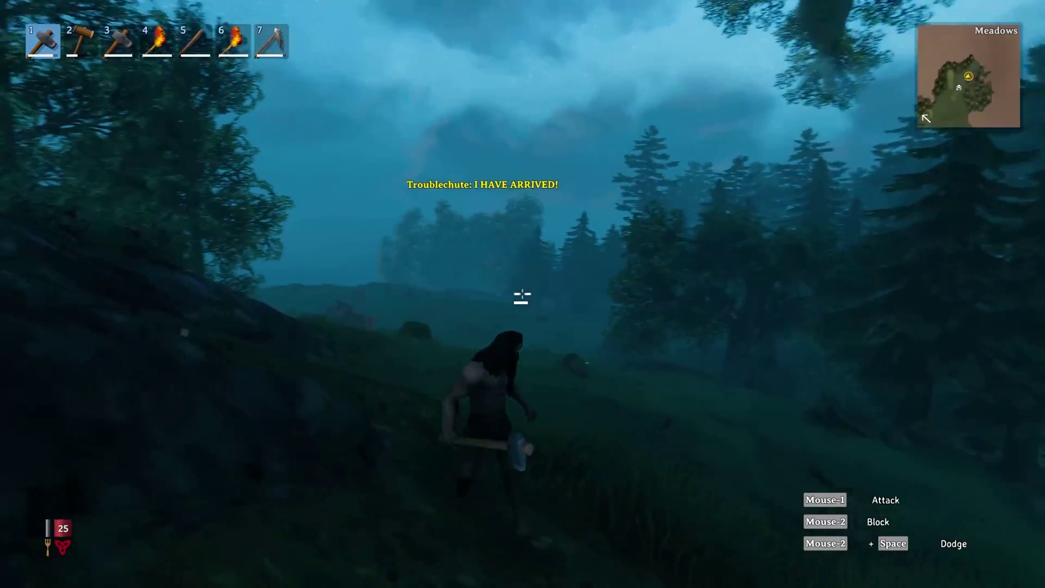
Sprint the character up the meadow to the burning wooden hut.
key(shift+w)
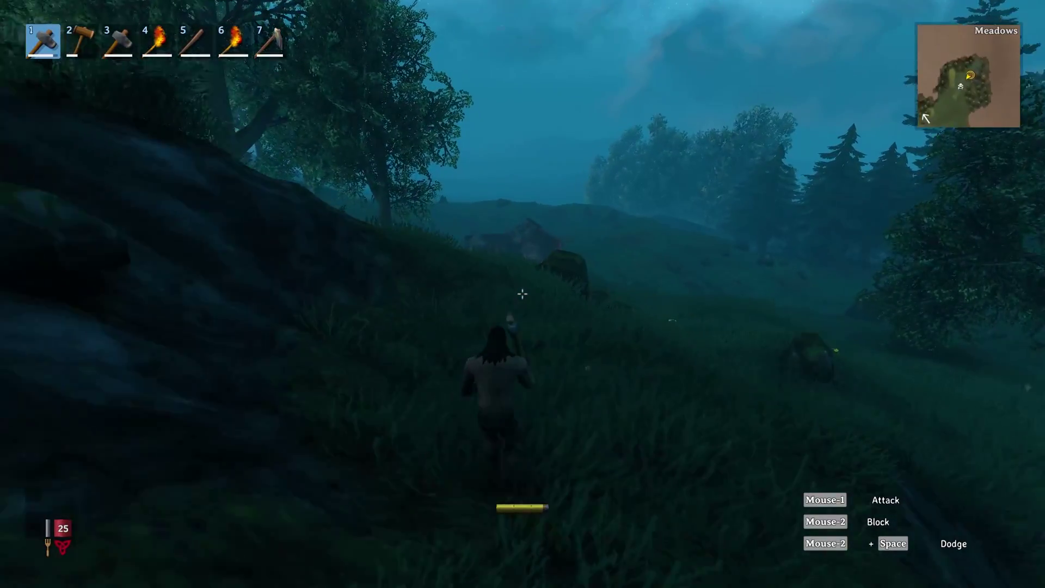
key(shift+w)
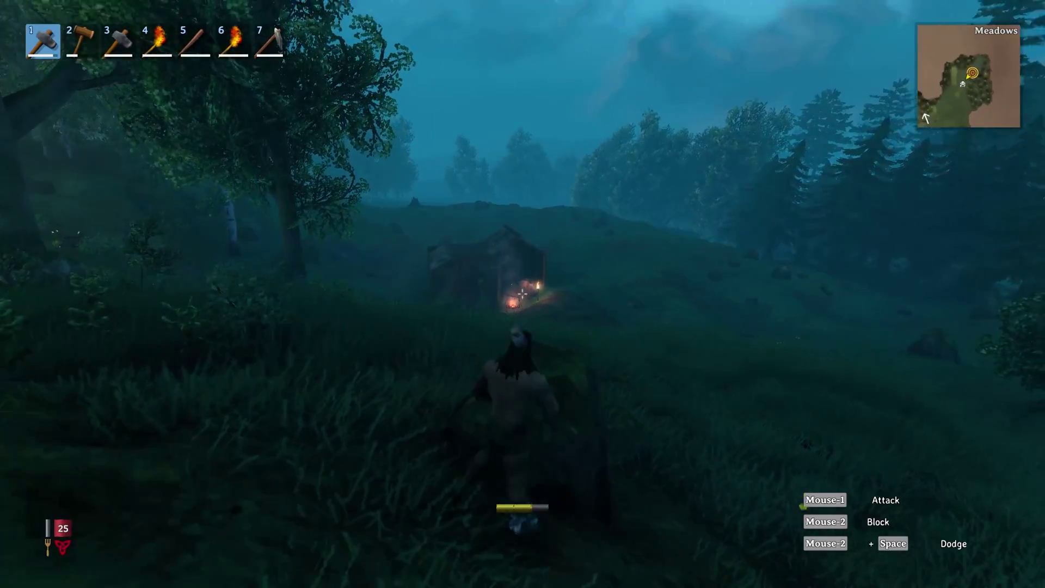
key(shift+w)
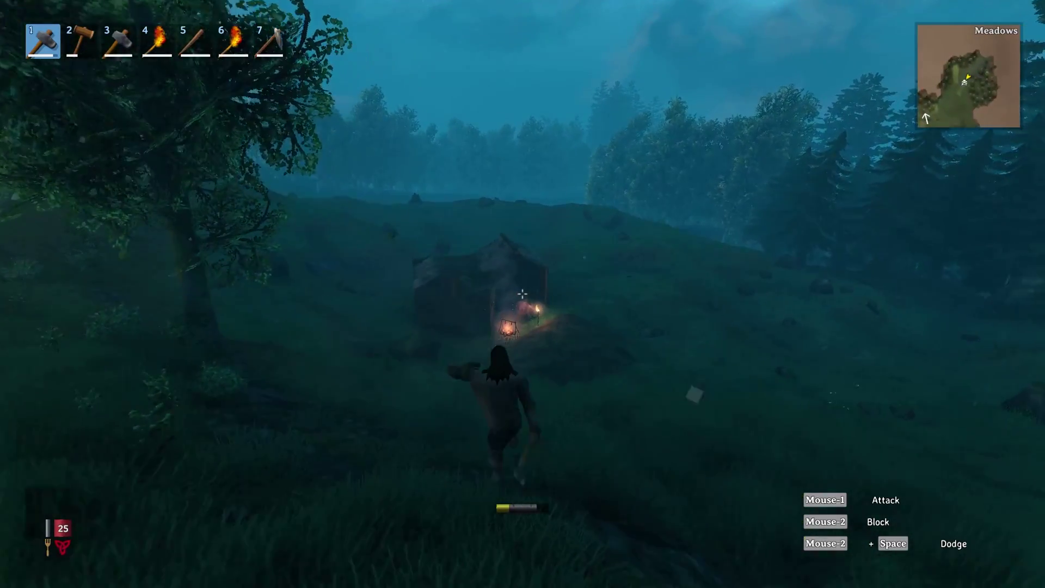
key(shift+w)
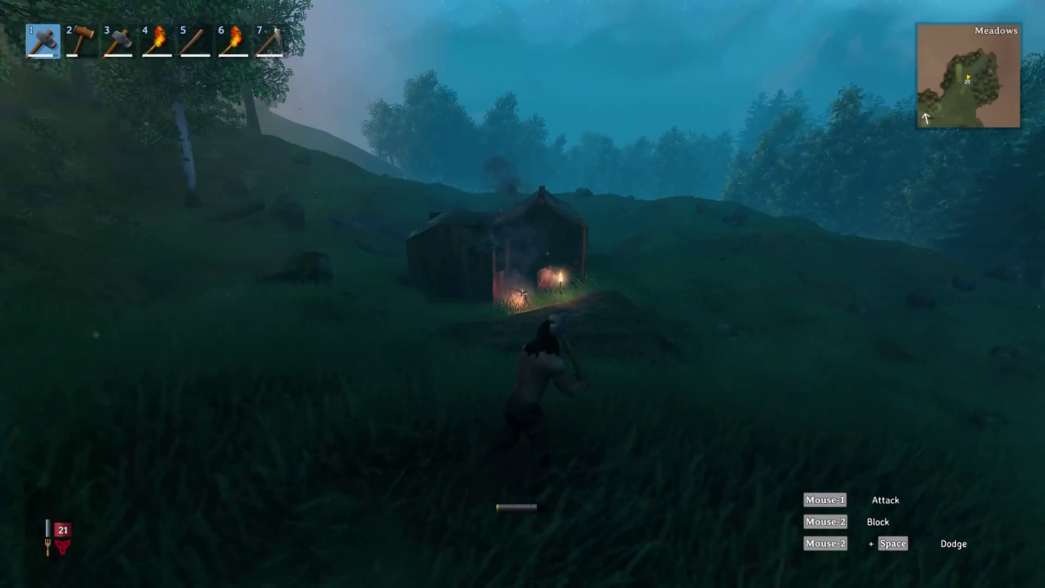
key(w)
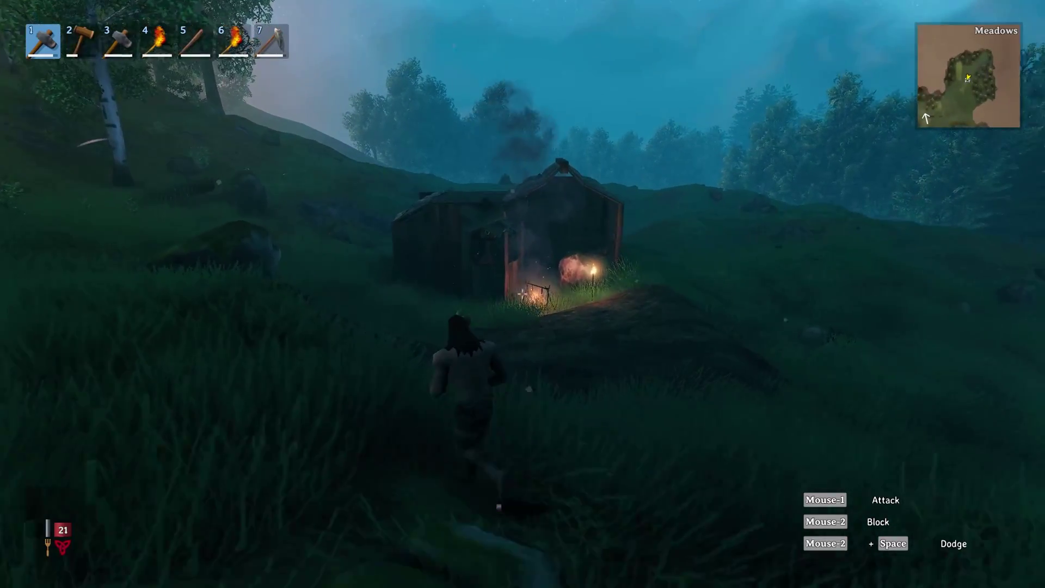
key(w)
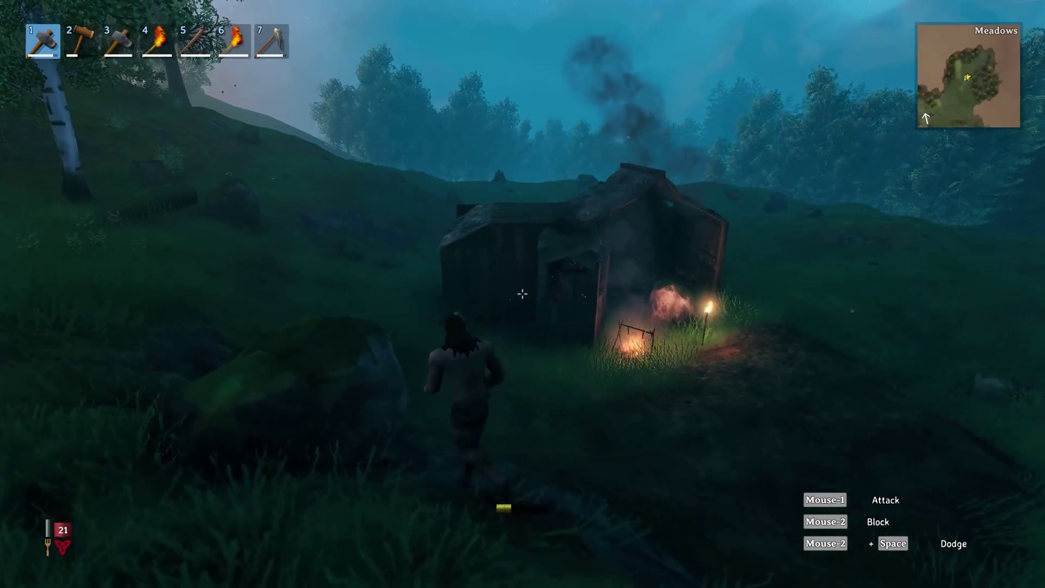
key(w)
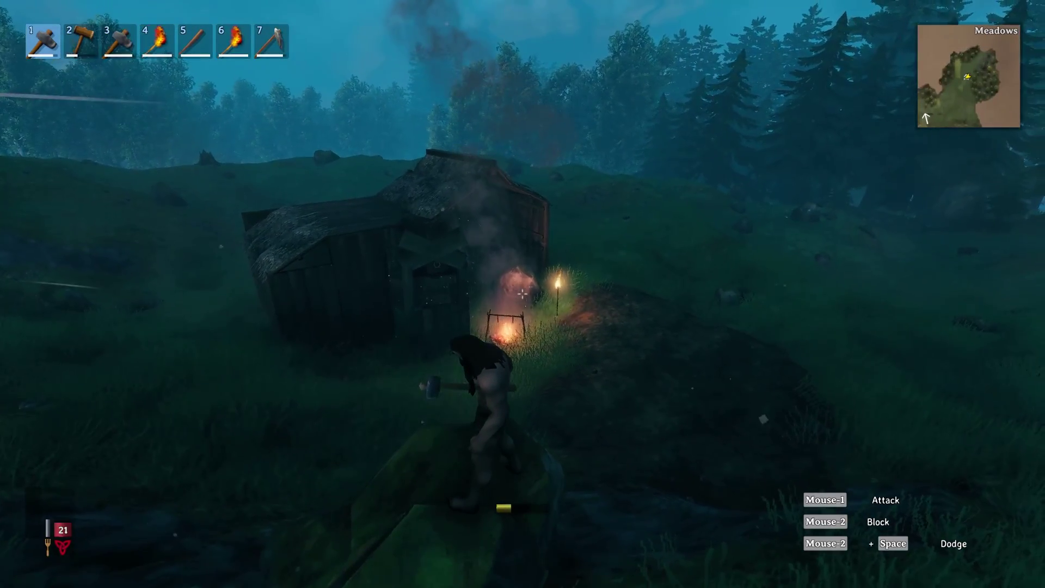
key(w)
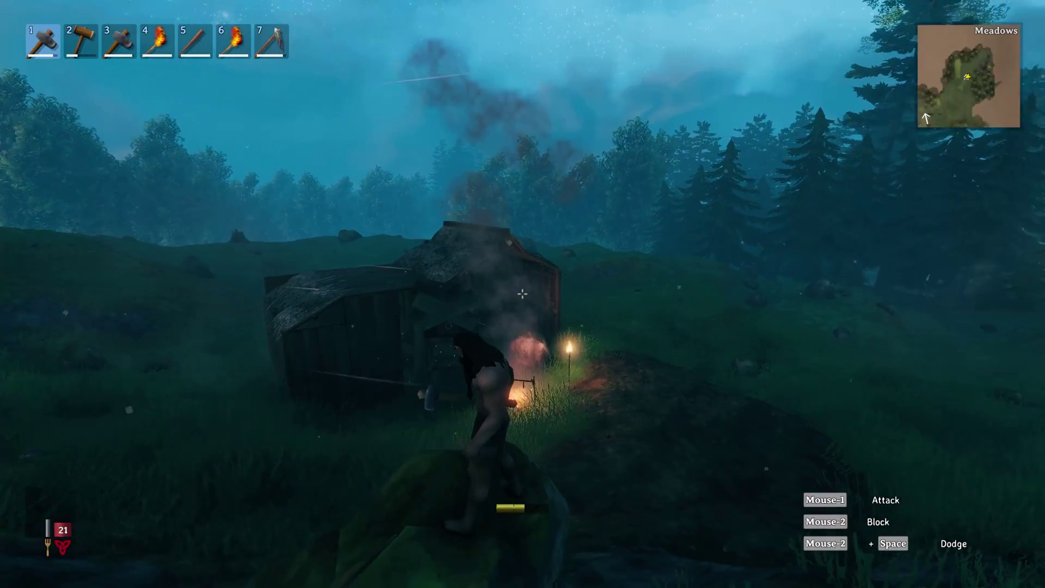
key(w)
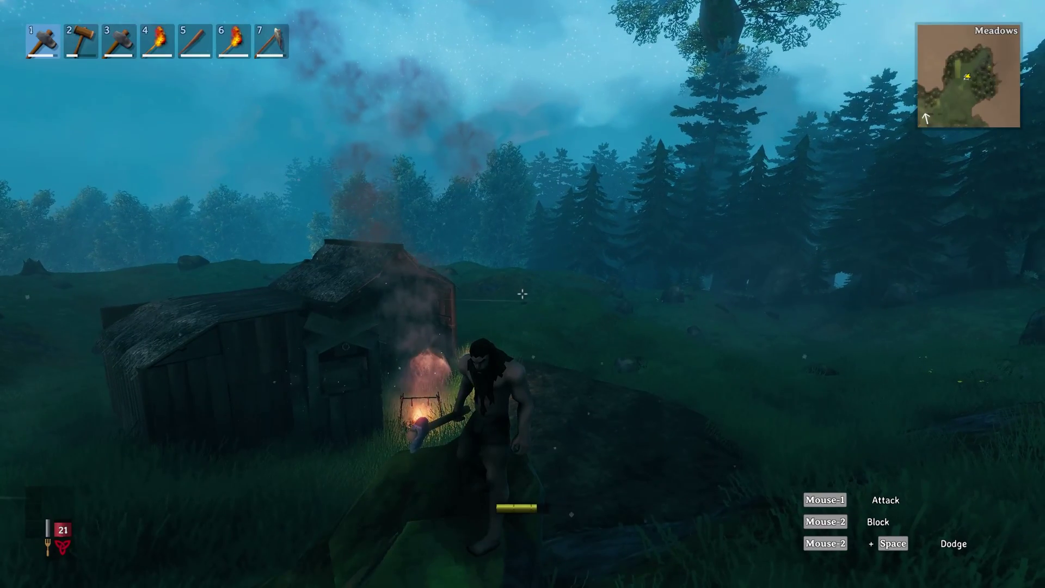
Show and hide the network statistics with F2, then run around near the hut.
key(F2)
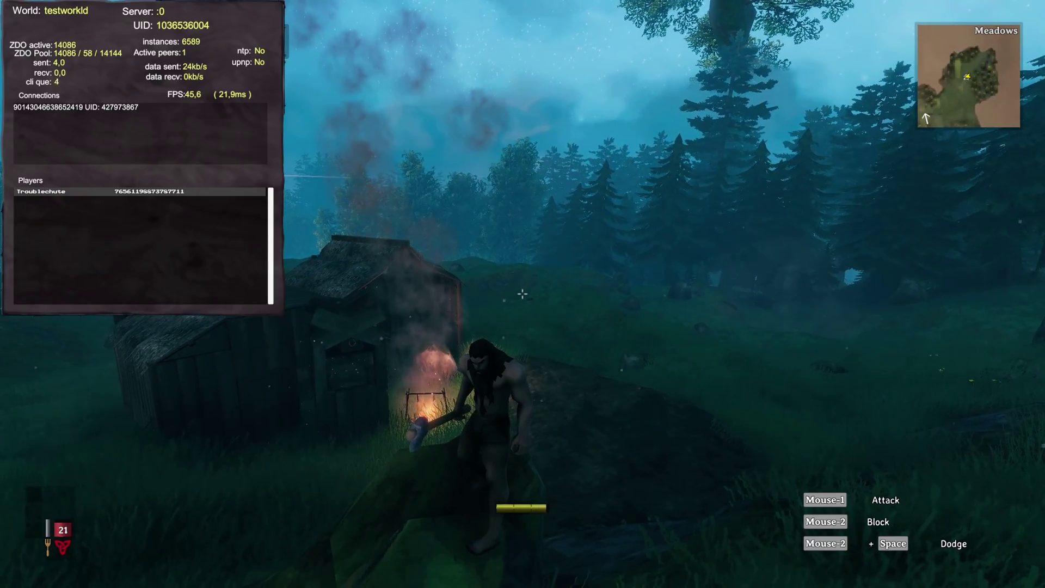
key(F2)
key(w)
key(shift)
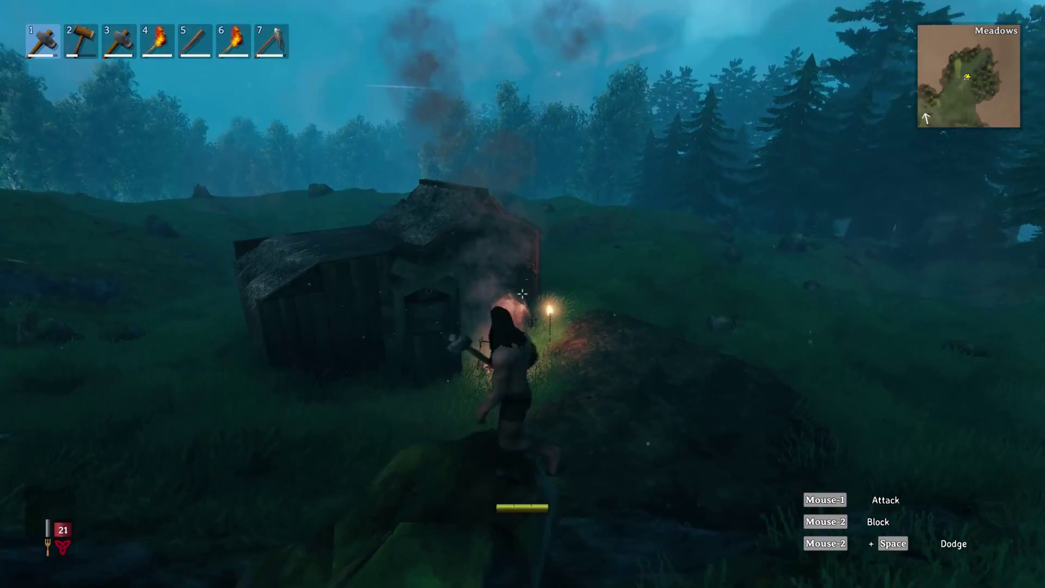
key(w)
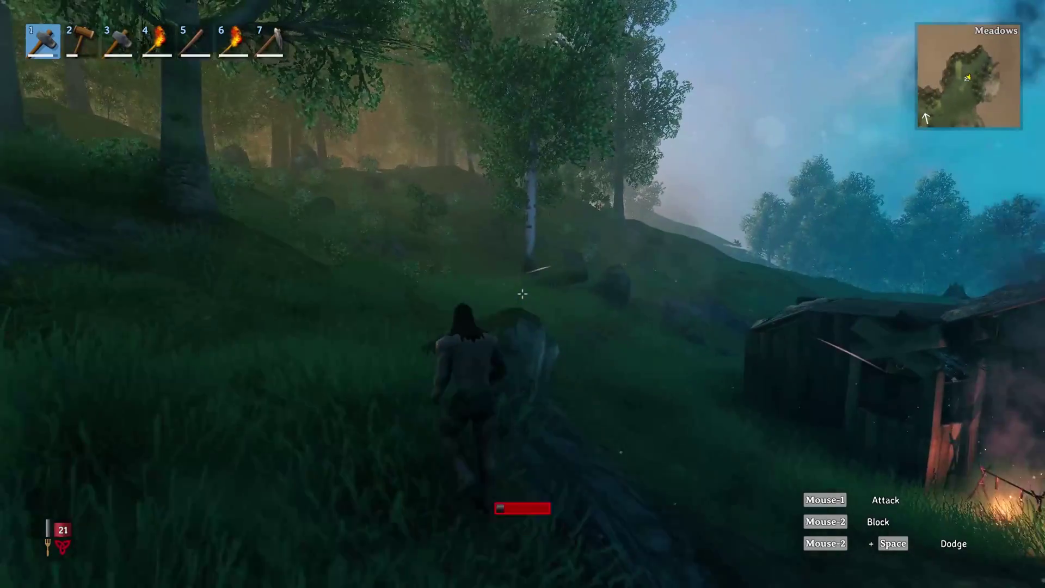
key(s)
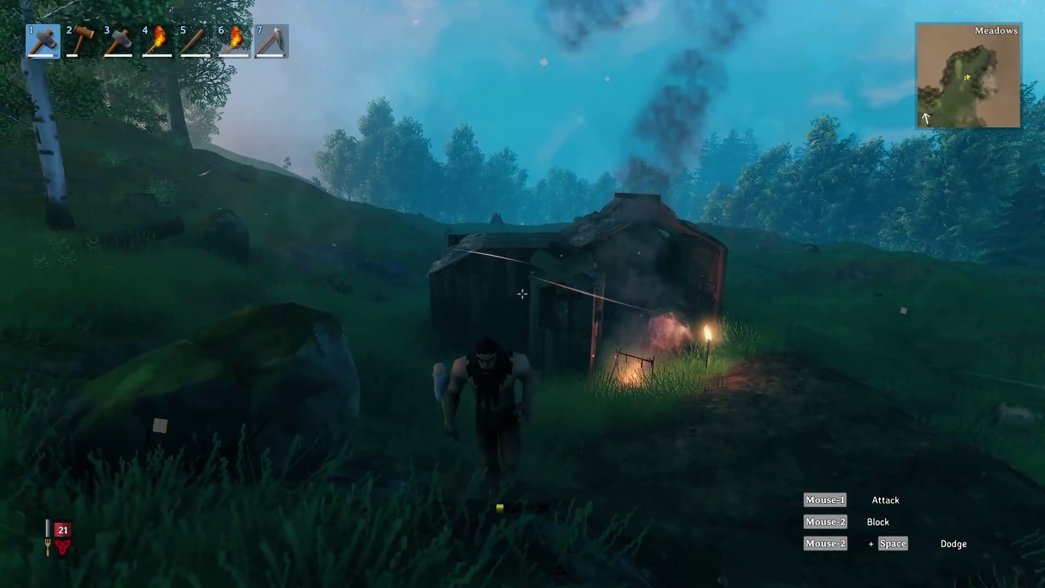
key(s)
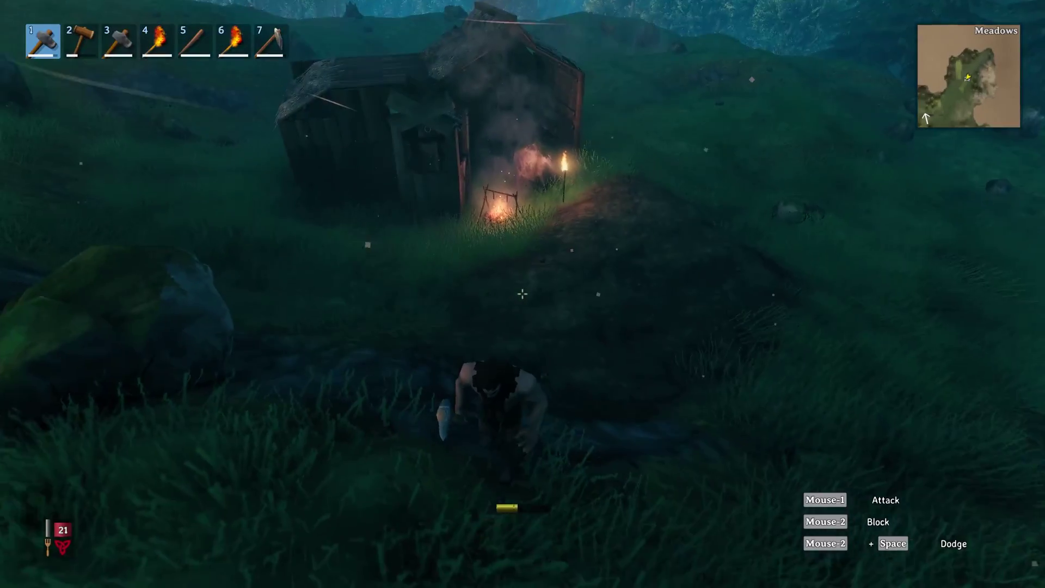